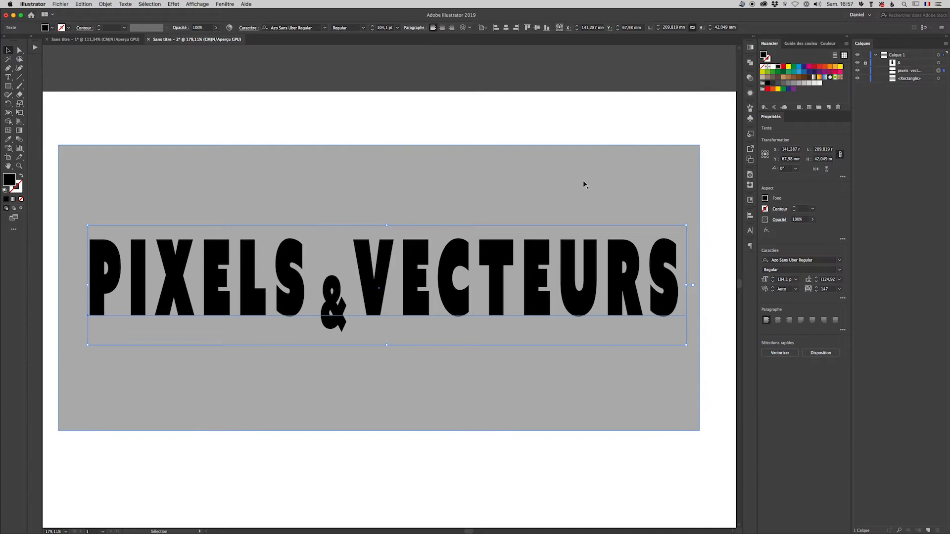
Step: Apply a white 1 pt stroke directly to the characters of the PIXELS VECTEURS text
click(582, 181)
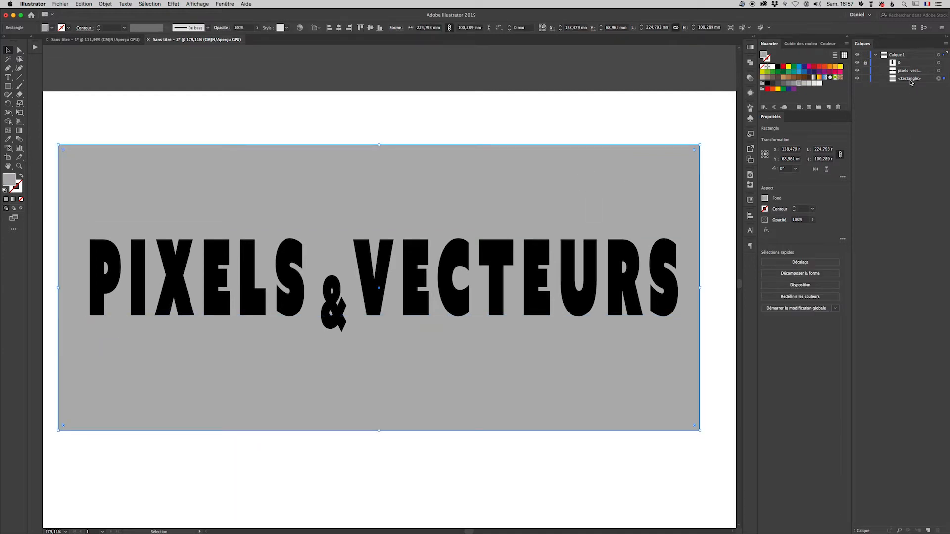
click(542, 280)
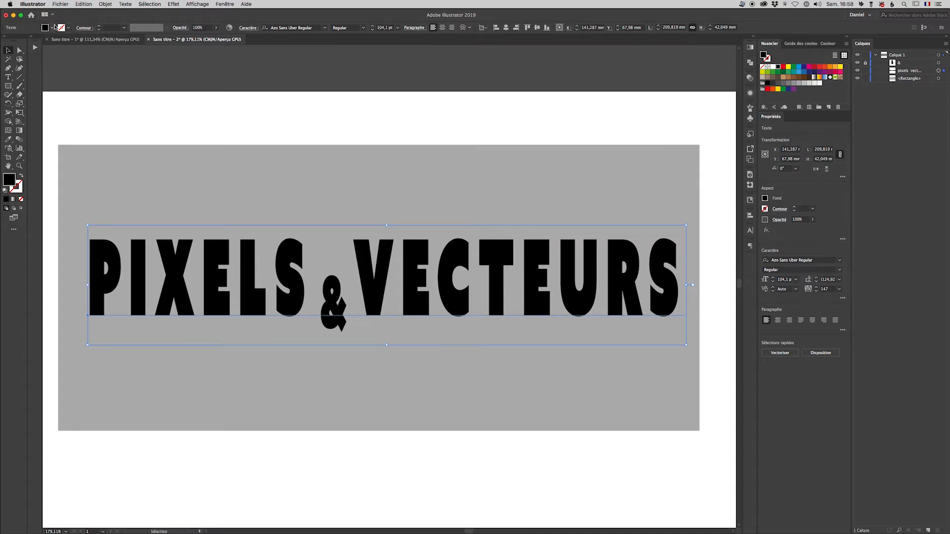
click(69, 28)
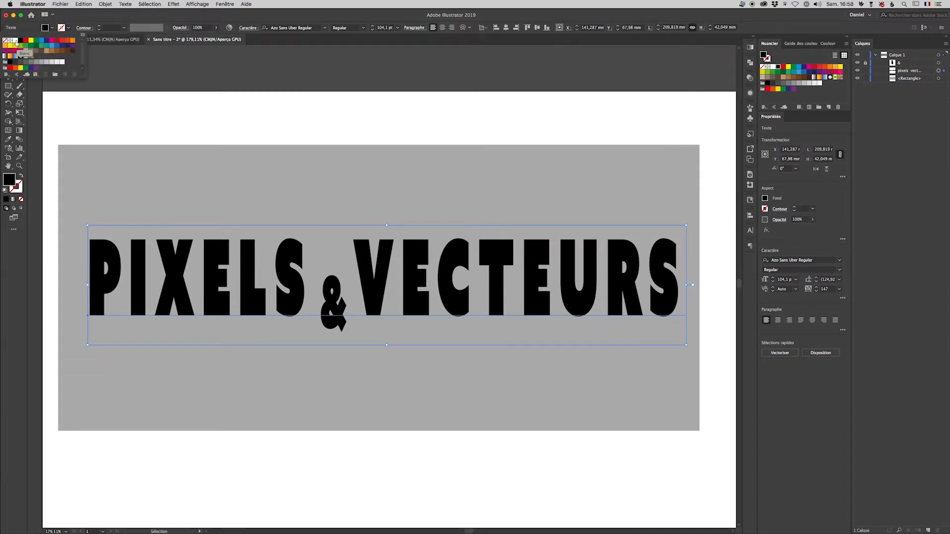
click(17, 43)
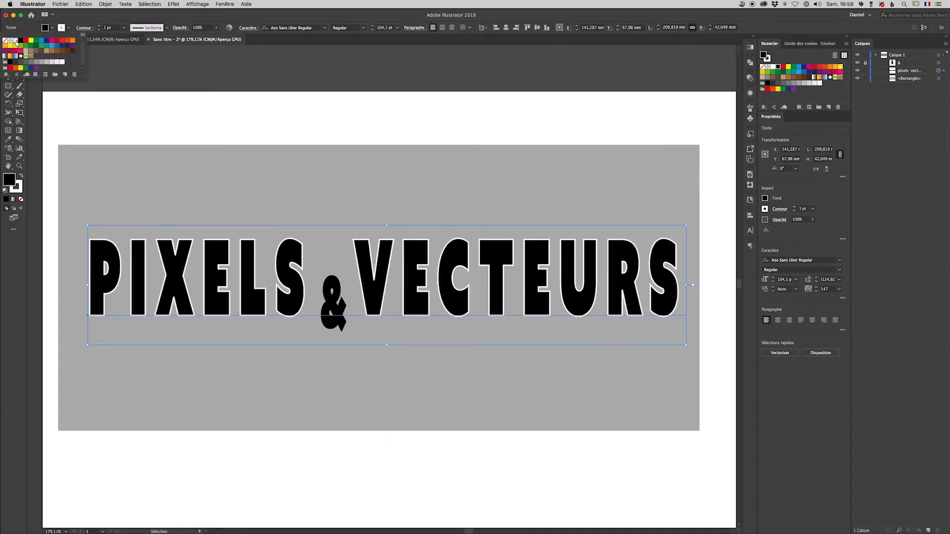
click(78, 18)
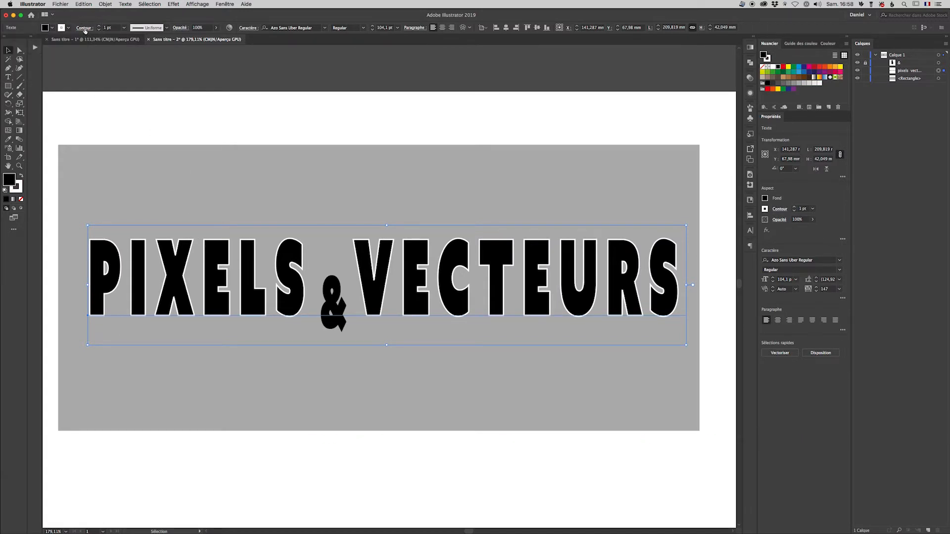
Step: Remove the white stroke from the PIXELS VECTEURS text by setting its stroke colour to none
click(84, 31)
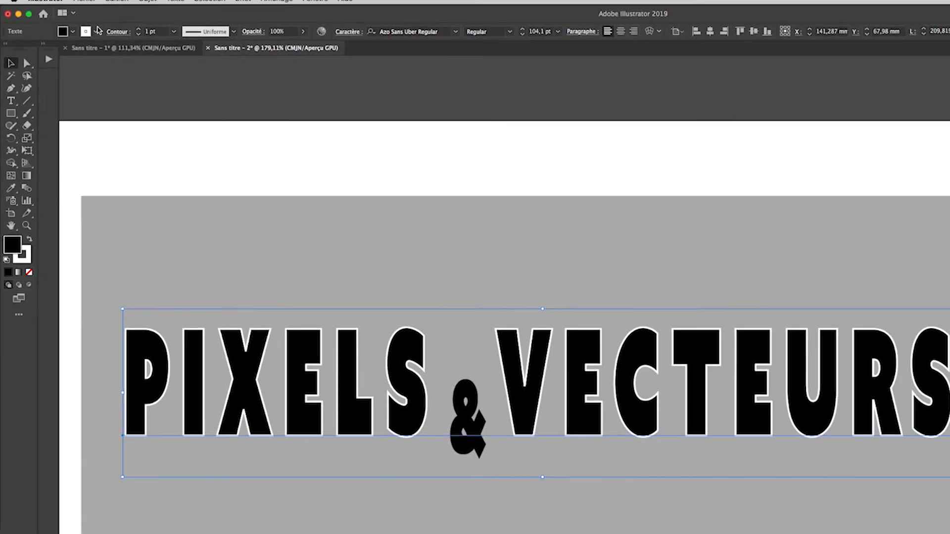
click(98, 31)
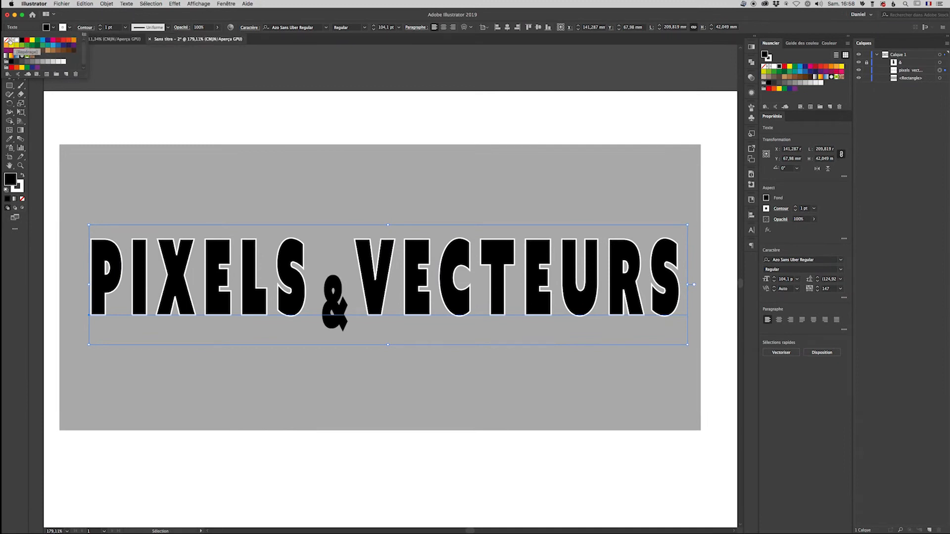
click(8, 40)
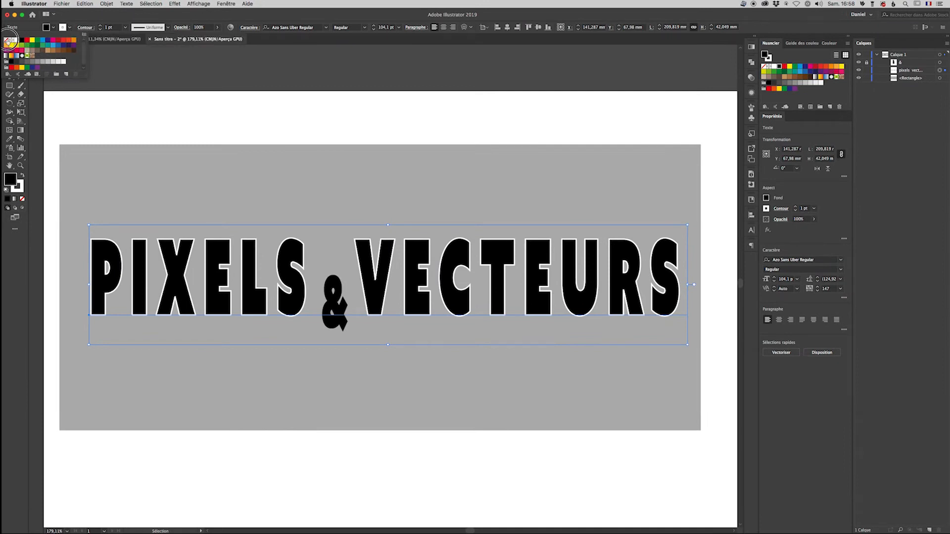
click(561, 265)
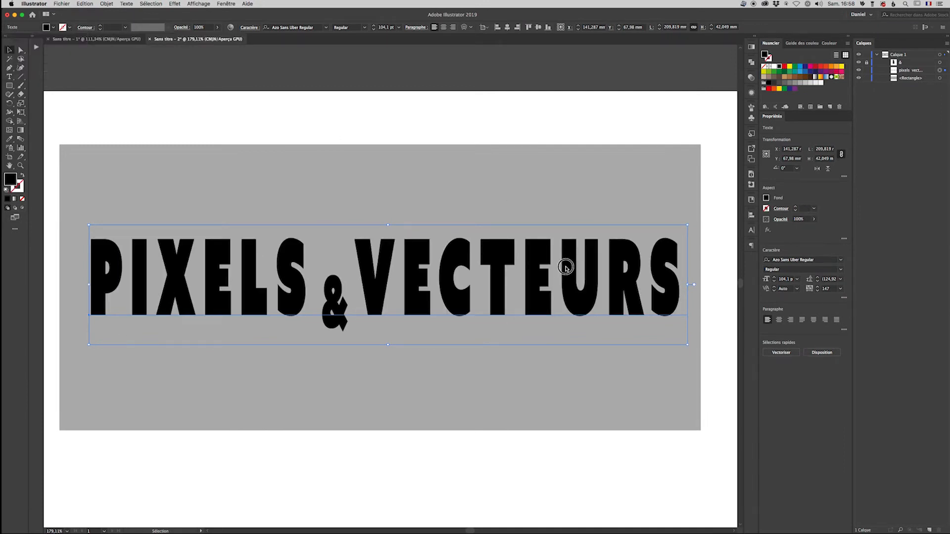
Step: Examine the stroke and fill attributes at the character level of the text's appearance
click(751, 93)
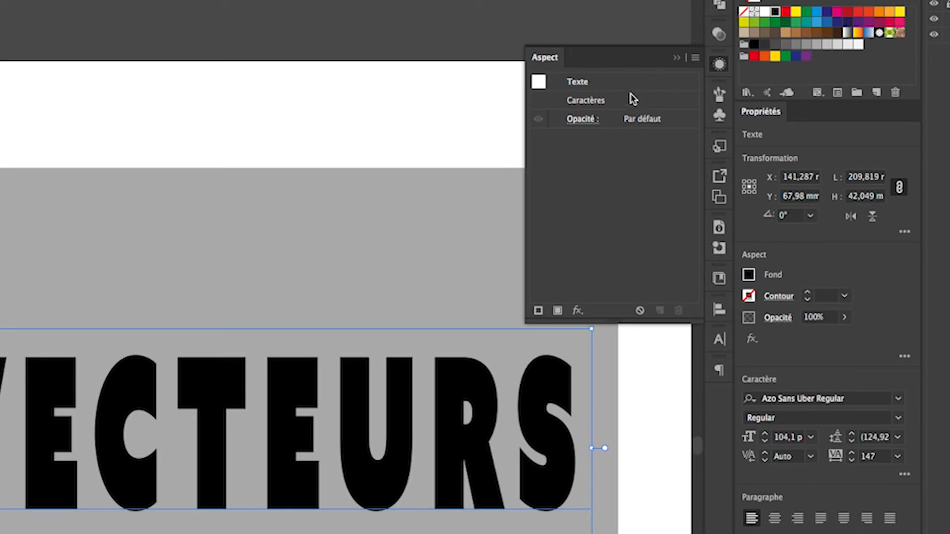
double_click(585, 102)
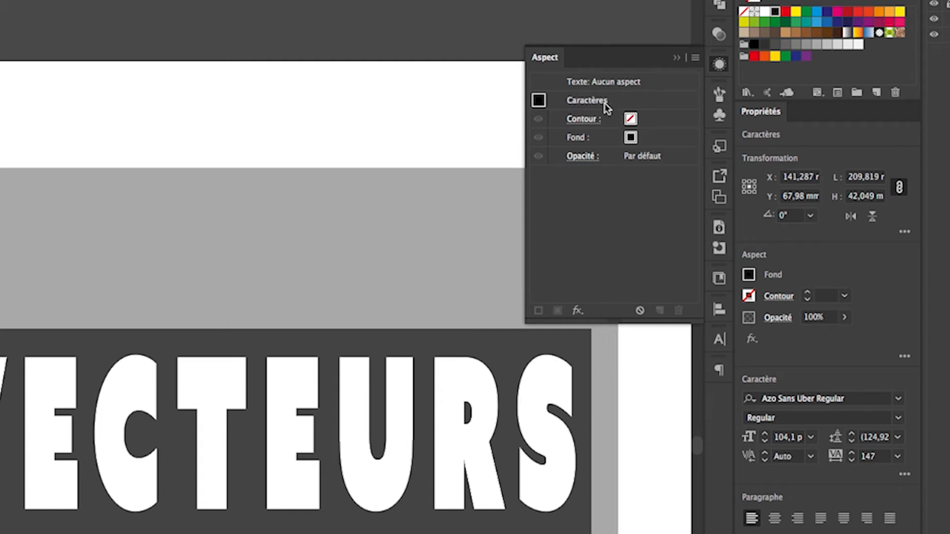
click(631, 121)
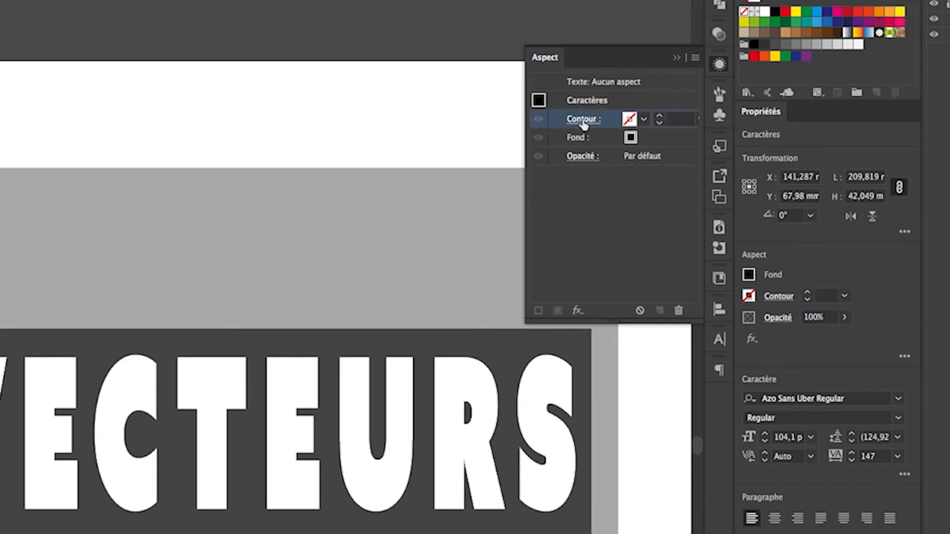
click(583, 119)
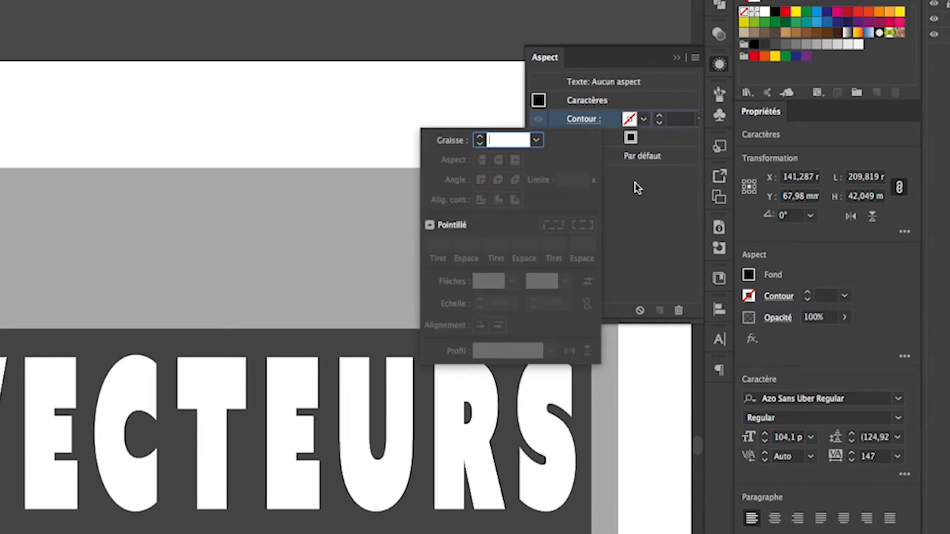
click(652, 187)
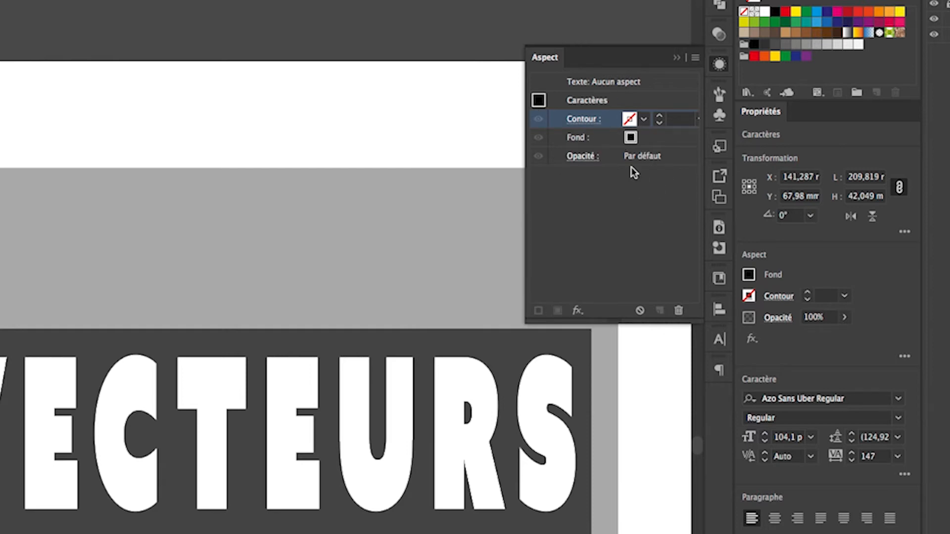
click(638, 190)
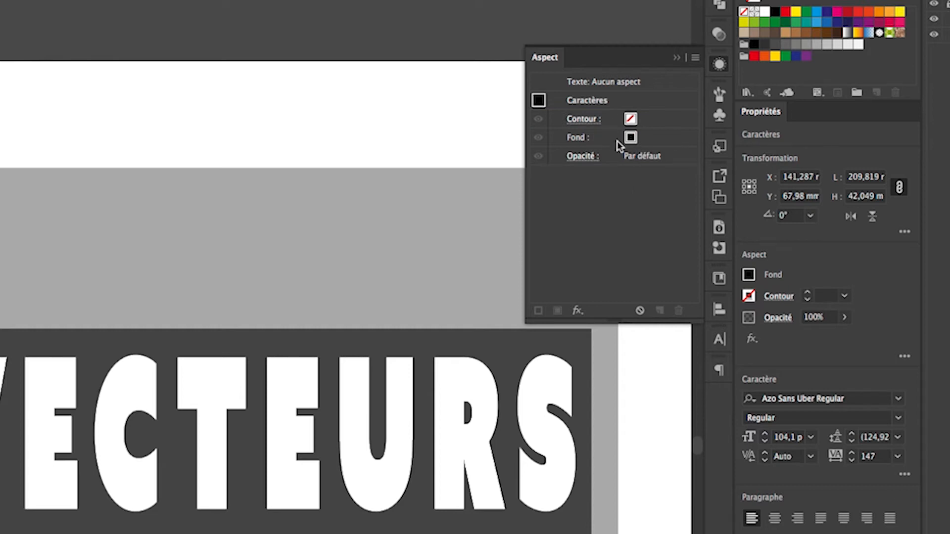
Step: Add a new white 1 pt stroke at the text-object level of the appearance, above the characters
click(604, 80)
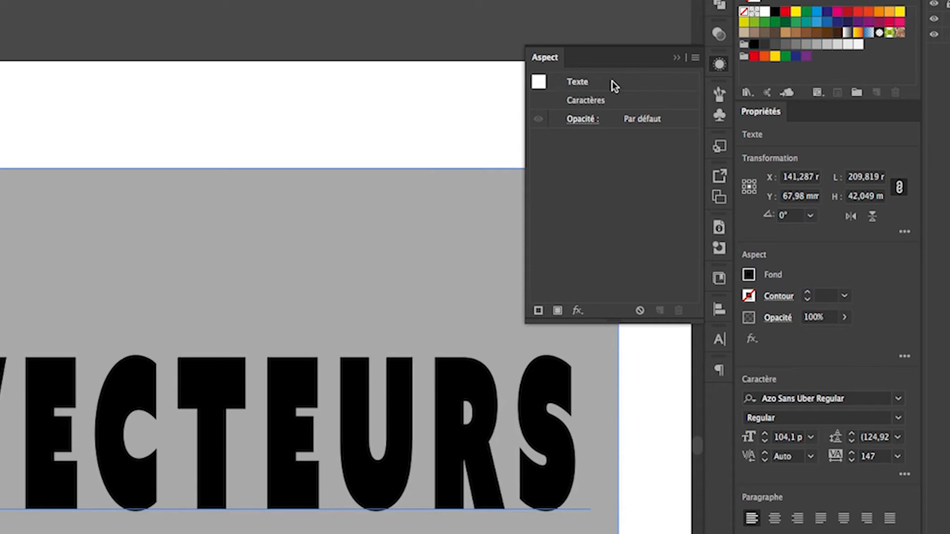
click(583, 82)
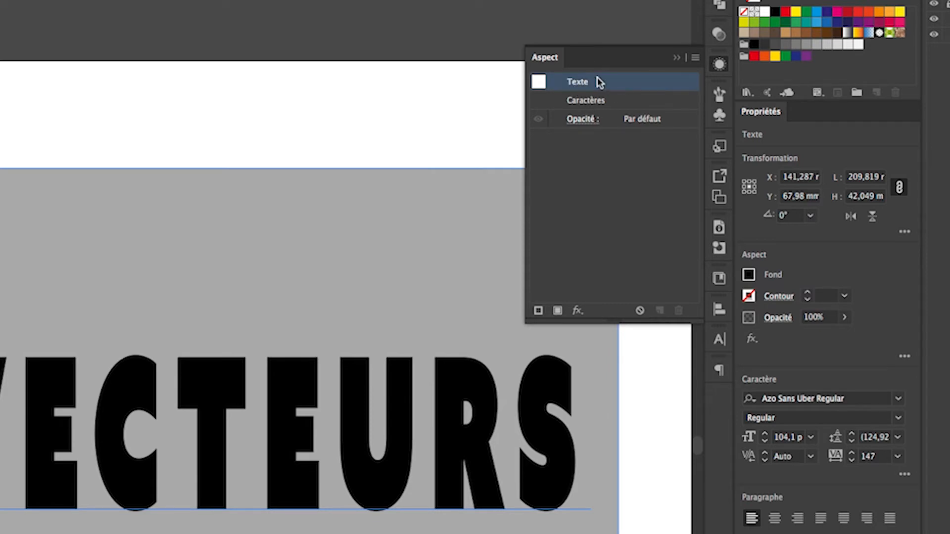
click(537, 310)
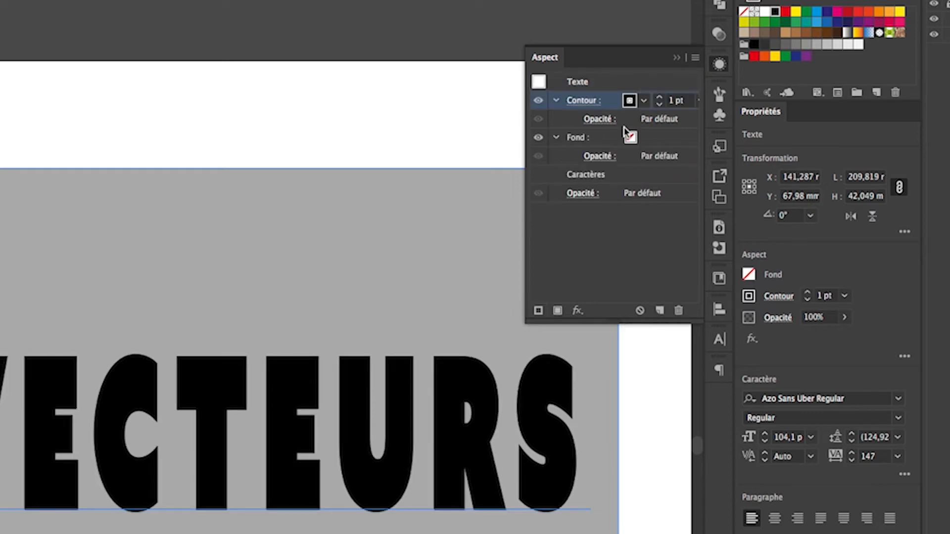
click(643, 101)
click(509, 126)
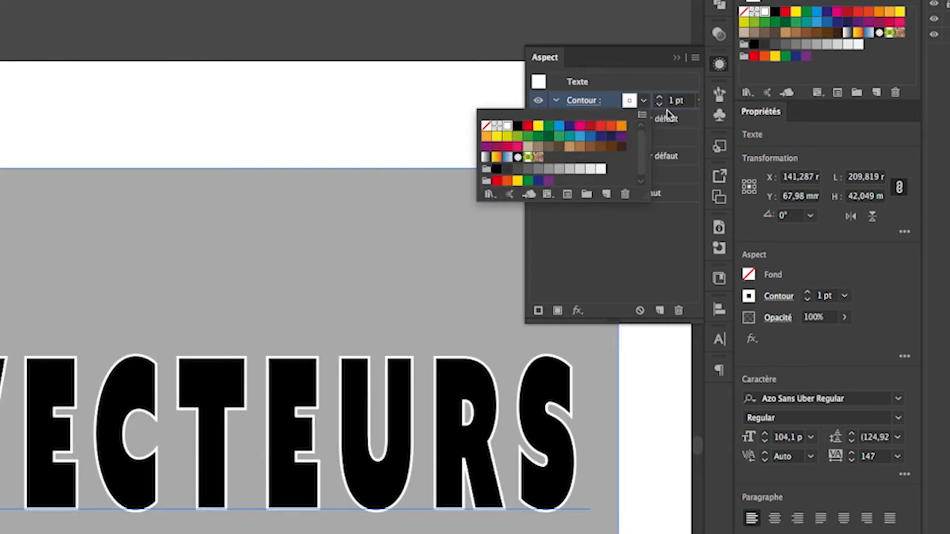
click(653, 85)
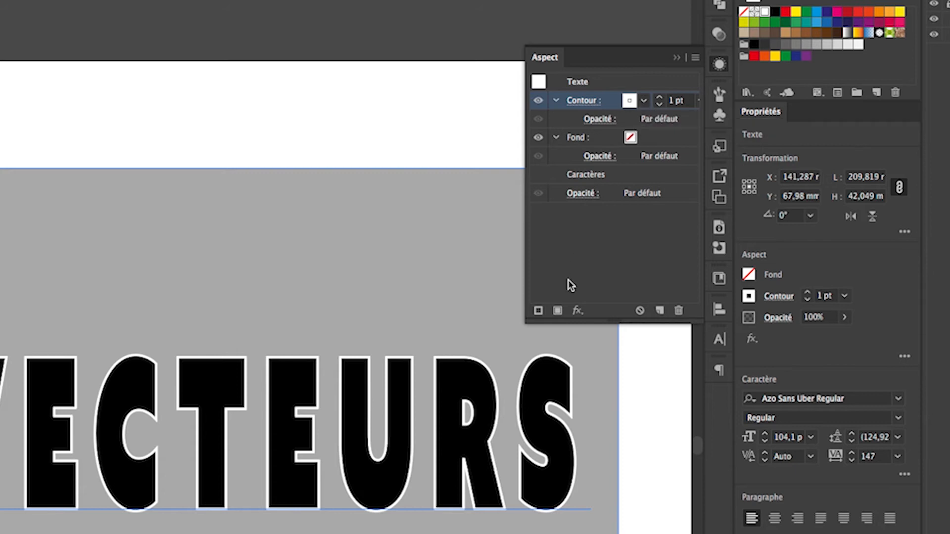
Step: Apply a Décalage path effect of -1 mm to the white stroke, with the preview on
click(576, 310)
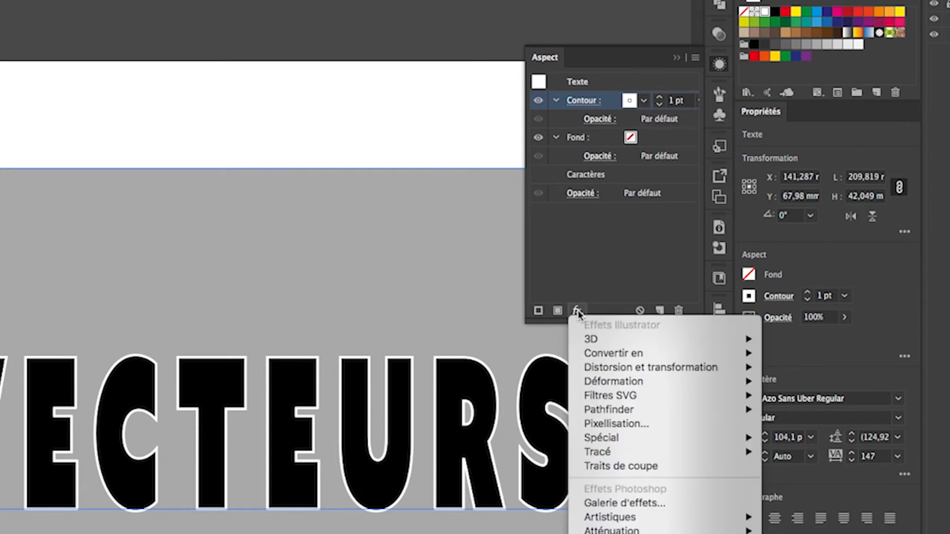
mouse_move(606, 452)
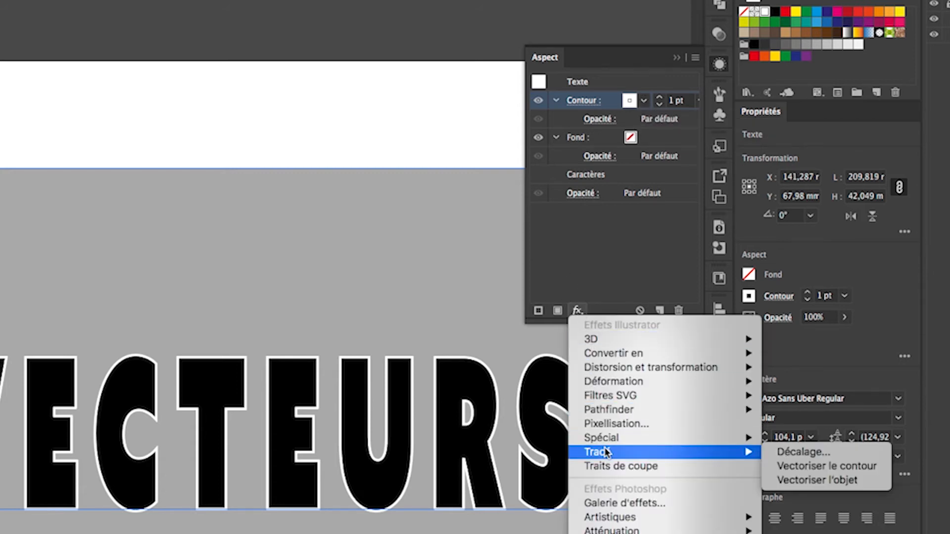
click(797, 451)
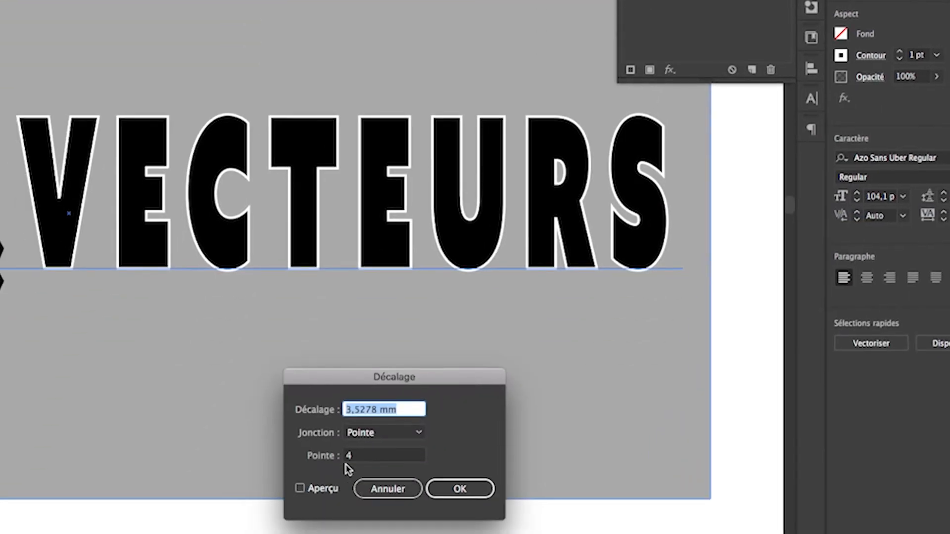
click(300, 489)
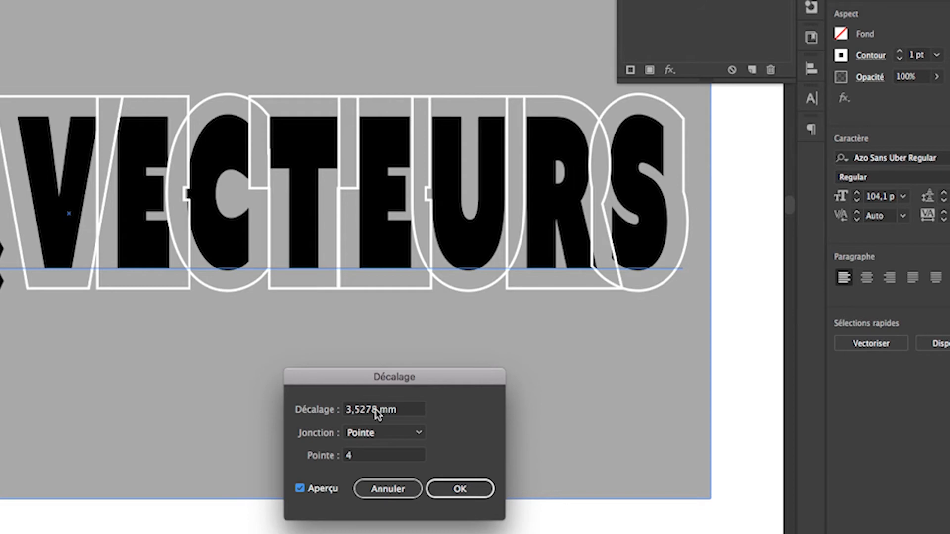
drag(376, 410, 332, 411)
text(-1)
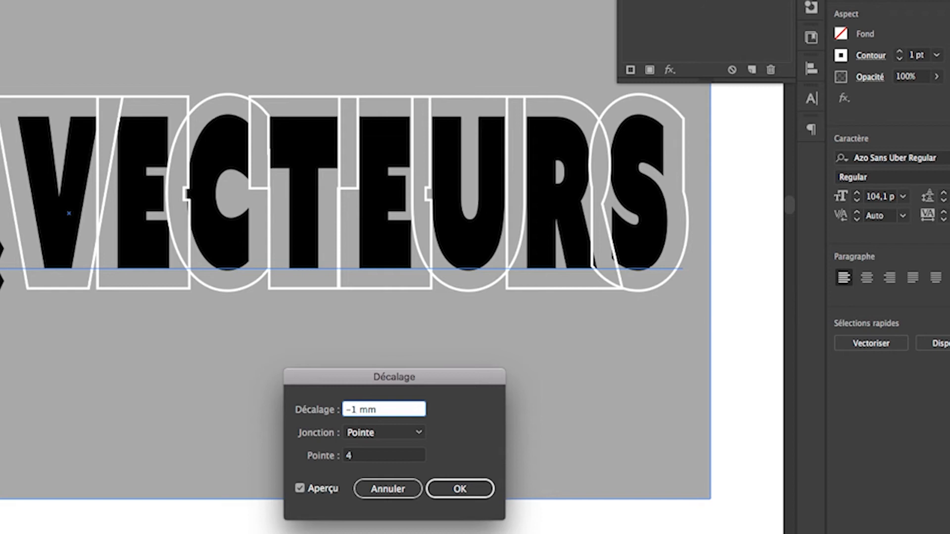
key(Tab)
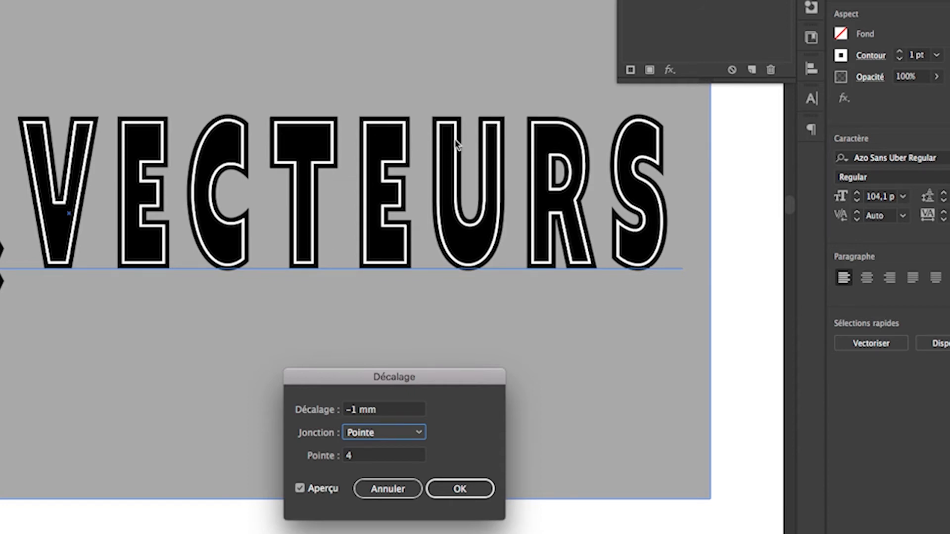
click(459, 488)
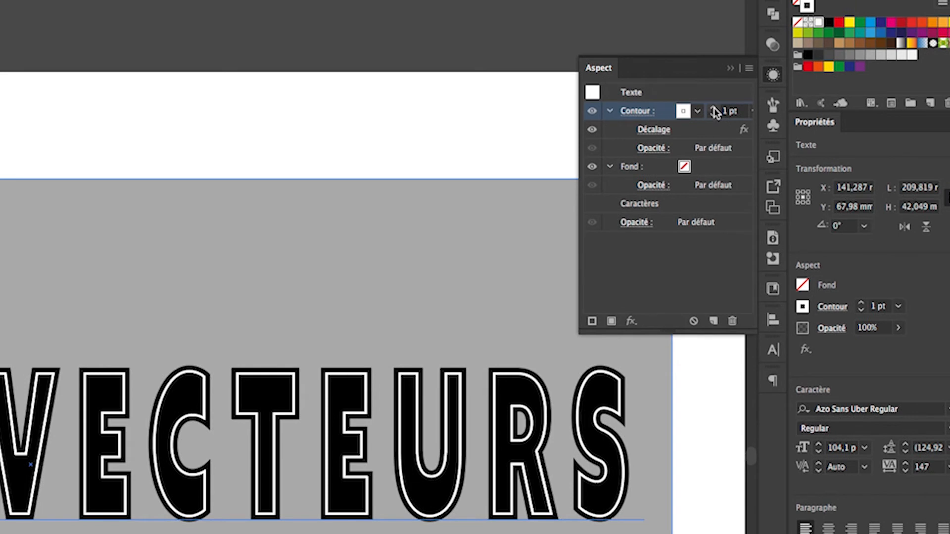
Step: Set the weight of the text's offset white stroke to 2 pt
click(719, 63)
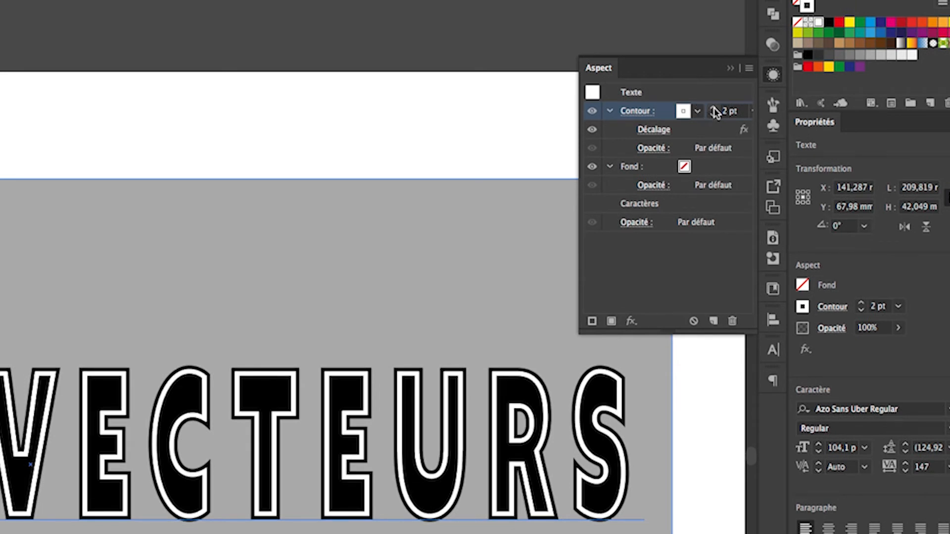
click(730, 68)
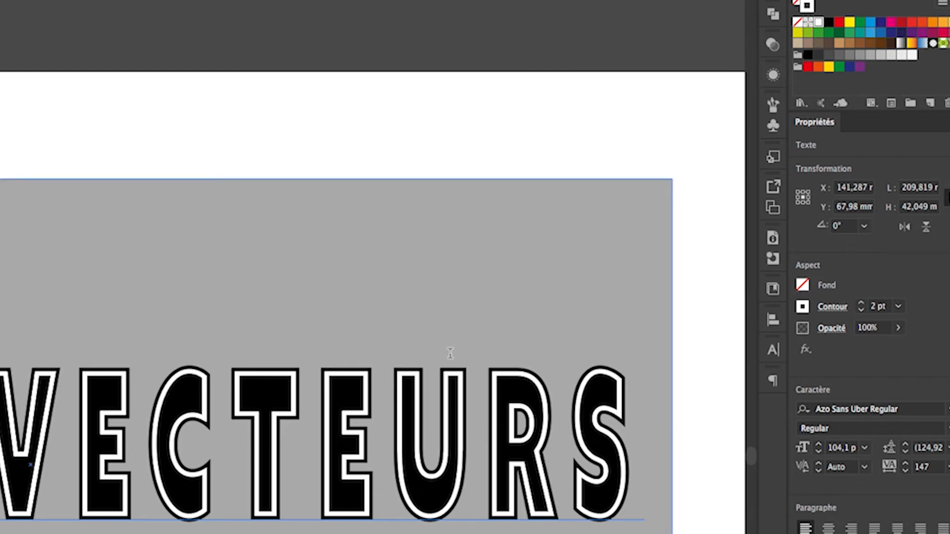
double_click(312, 386)
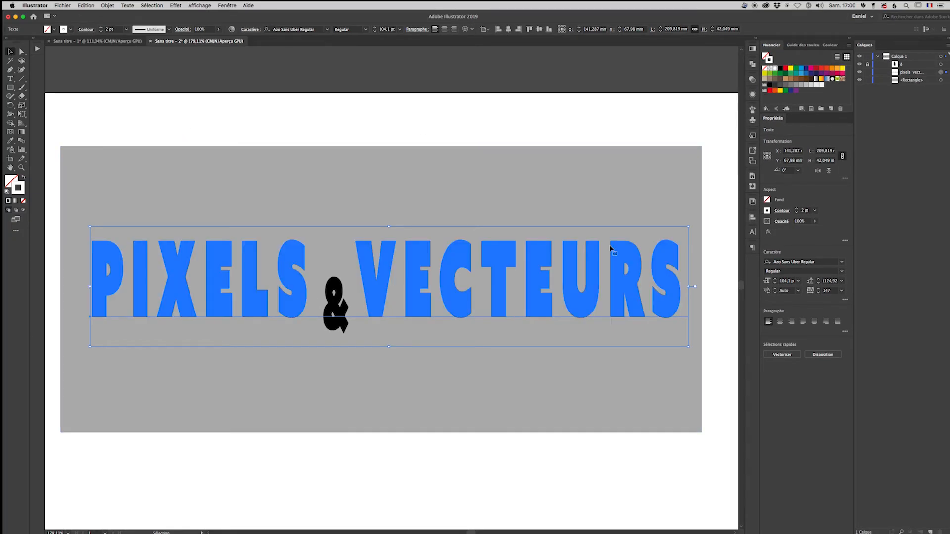
Step: Rasterize the PIXELS VECTEURS text in CMJN at 300 ppp with a transparent background
click(108, 6)
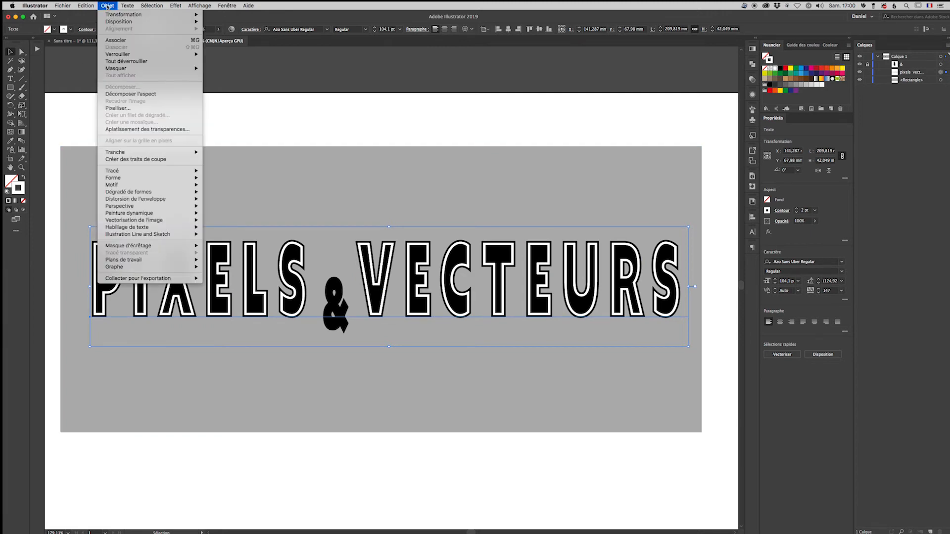
click(118, 108)
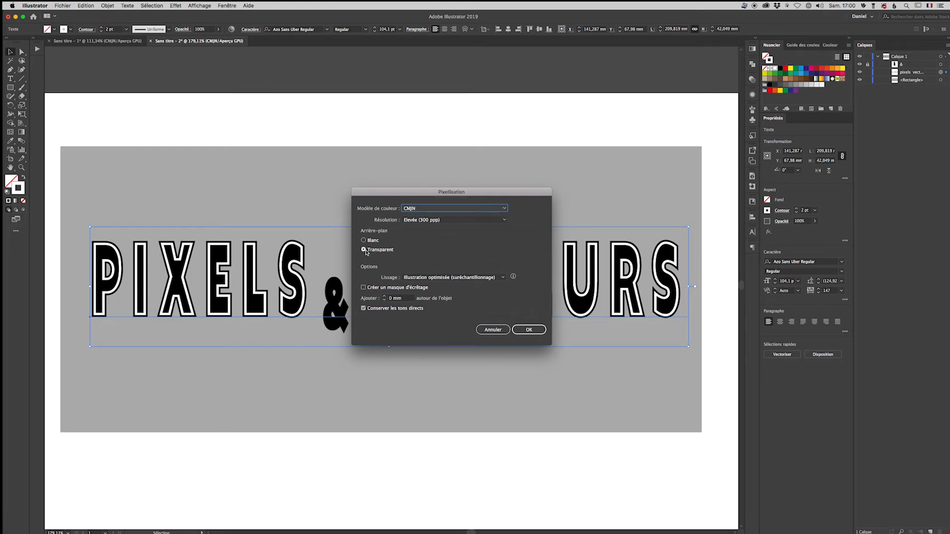
click(520, 330)
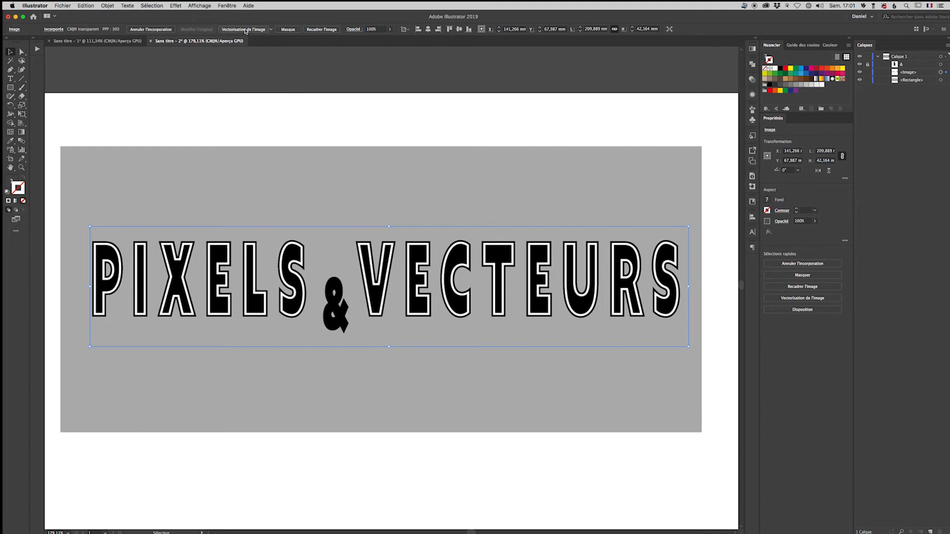
Step: Trace the rasterized text image with the [Par défaut] preset
click(271, 29)
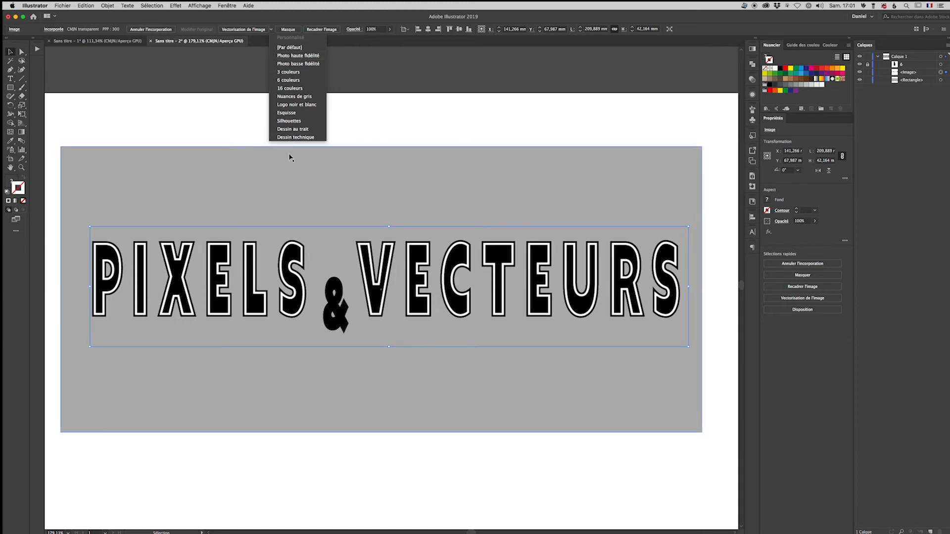
click(288, 48)
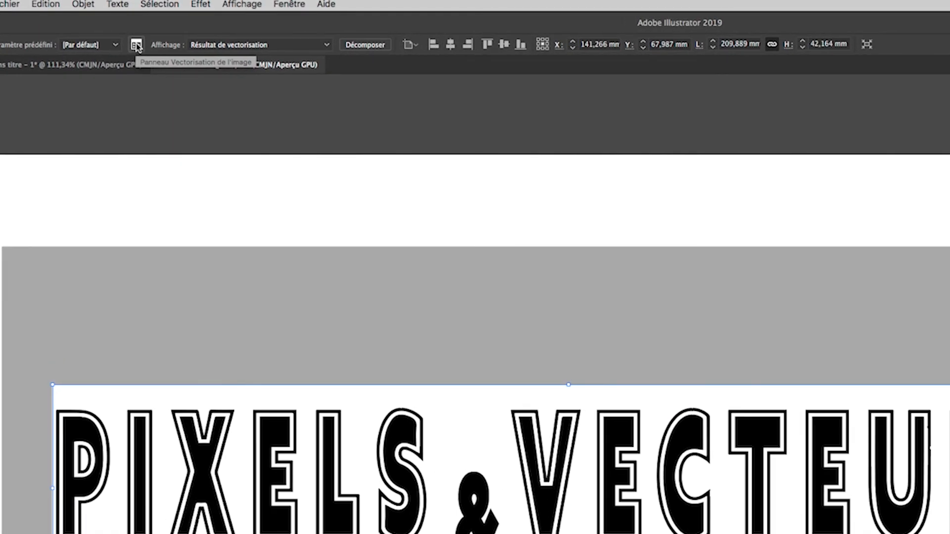
Step: Turn on Ignorer le blanc in the lettering's image tracing options so its white areas are left out
click(136, 45)
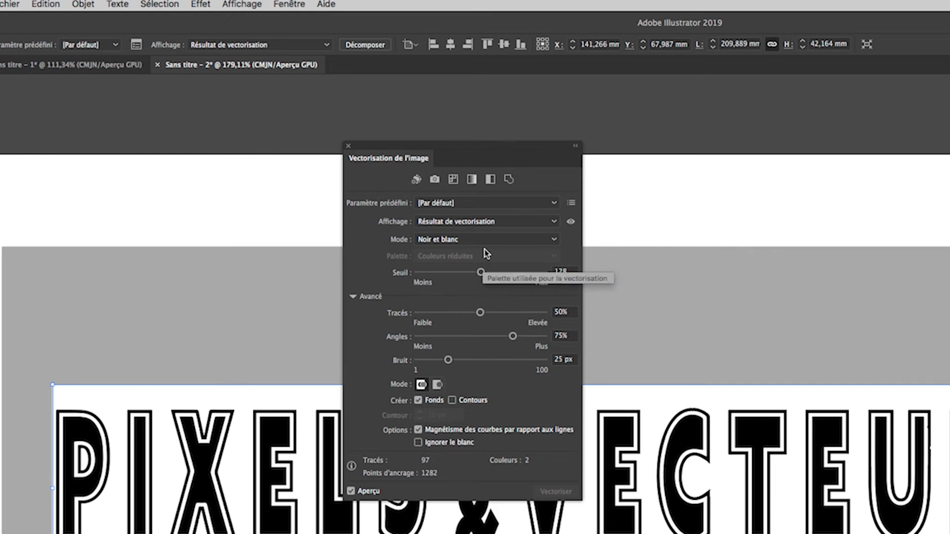
click(418, 443)
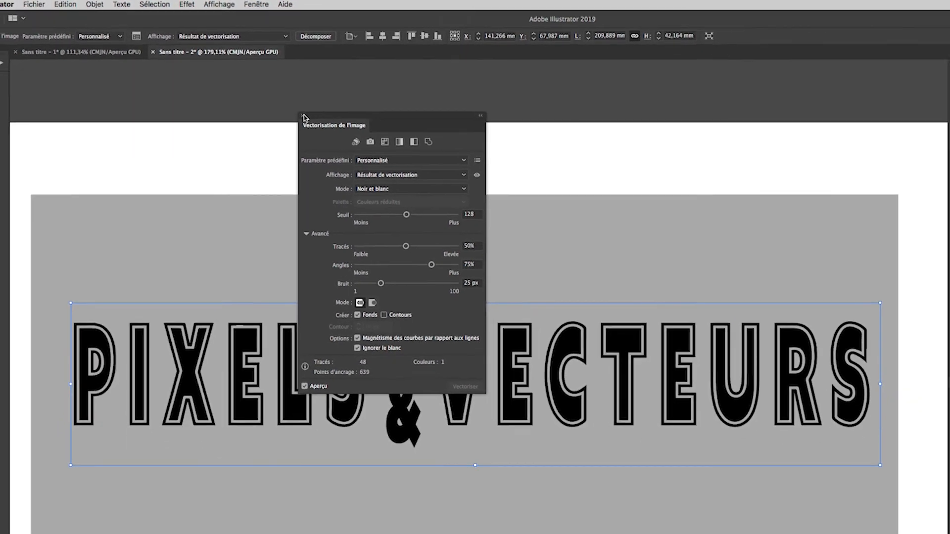
click(347, 146)
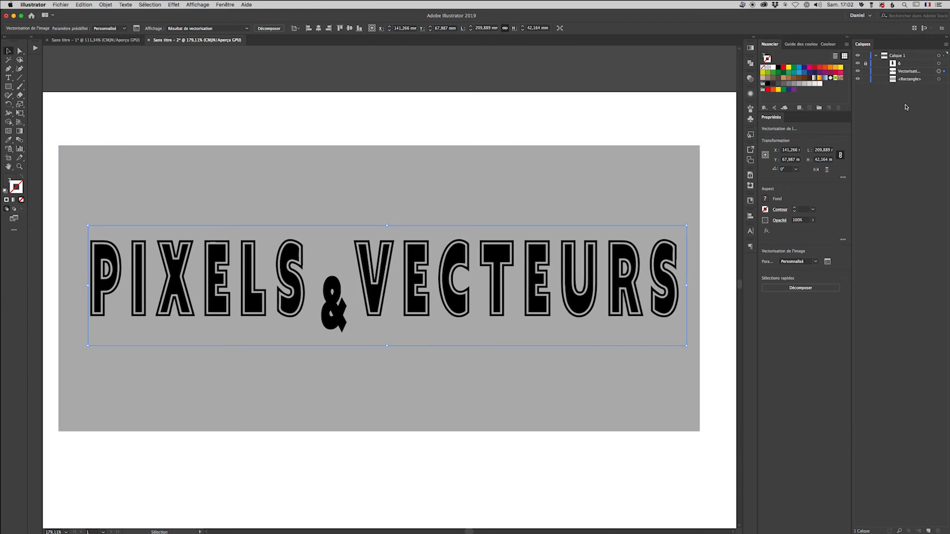
Step: Test different fill colours on the grey background rectangle behind the lettering, trying yellow and green and ending with Cyan CMJN
click(674, 188)
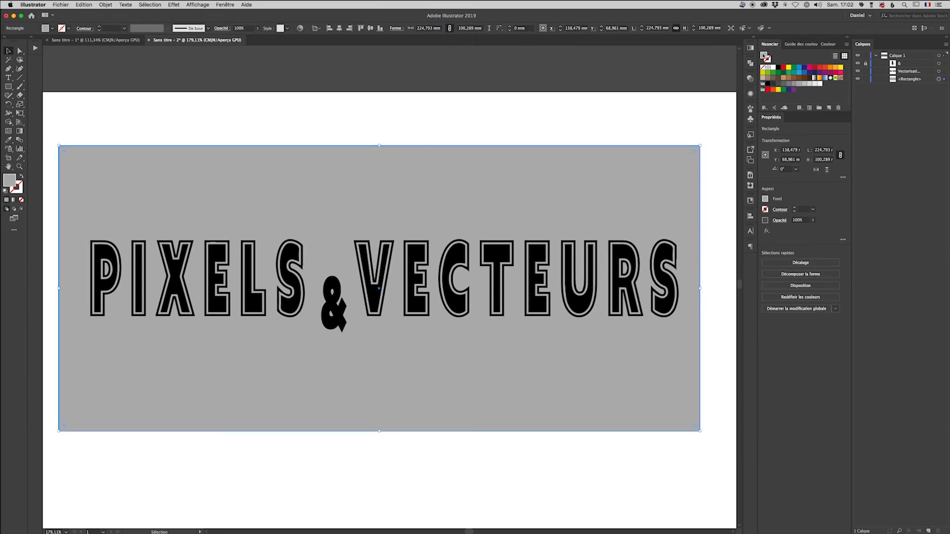
click(789, 68)
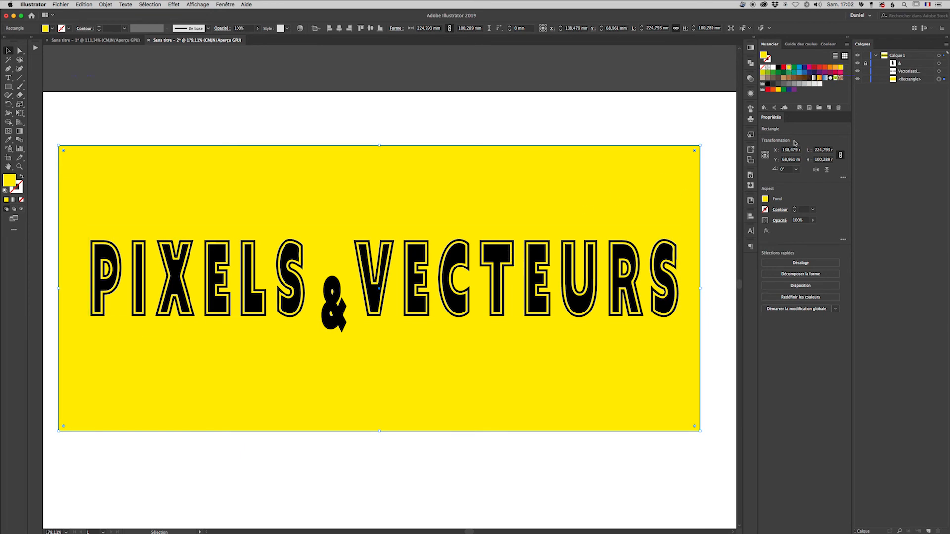
click(793, 68)
click(797, 68)
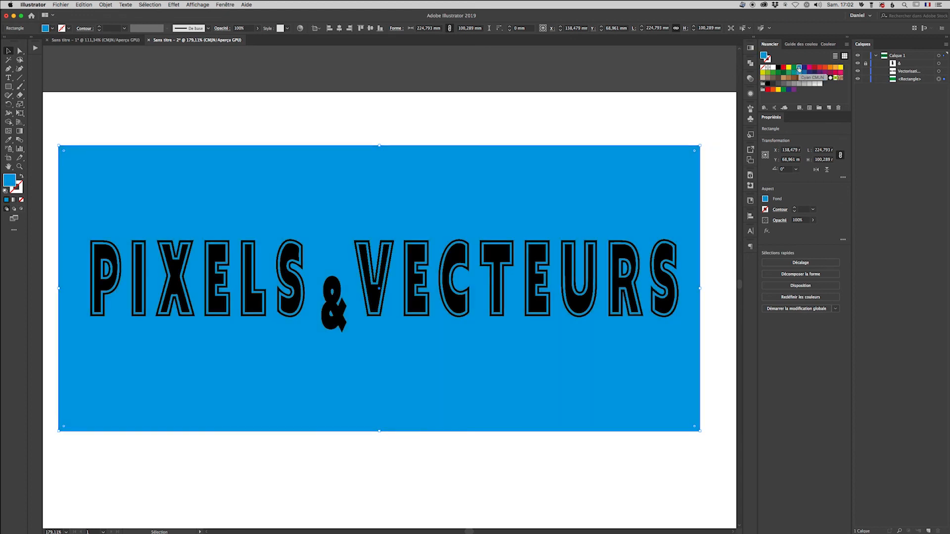